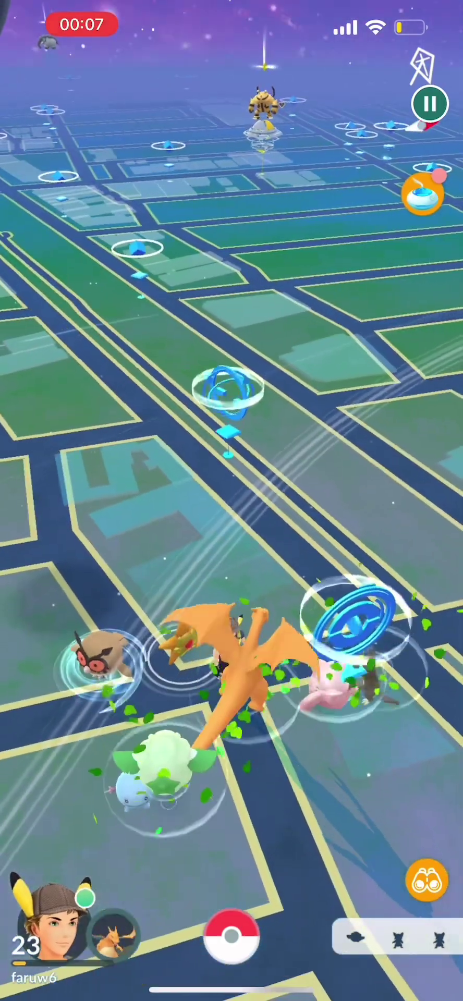
Start the Charizard encounter and feed it a Silver Pinap Berry.
{"action": "left_click", "coordinate": [231, 680]}
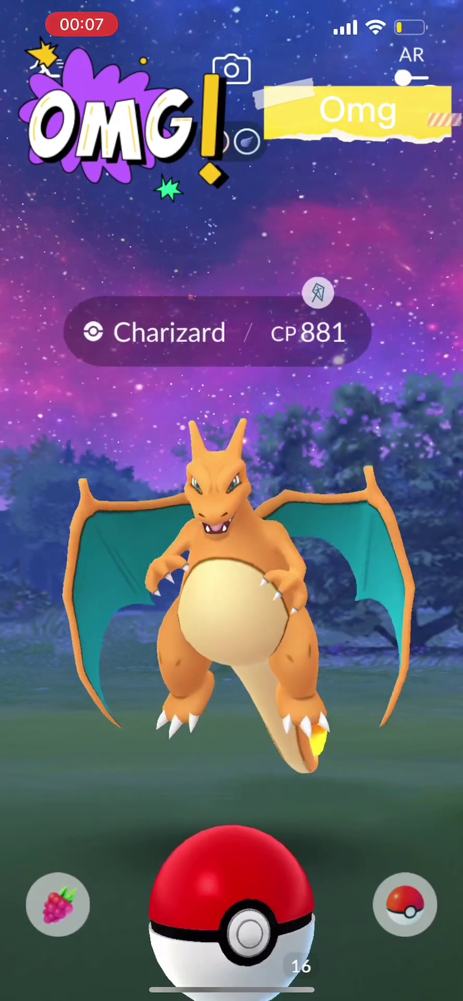
{"action": "left_click", "coordinate": [58, 905]}
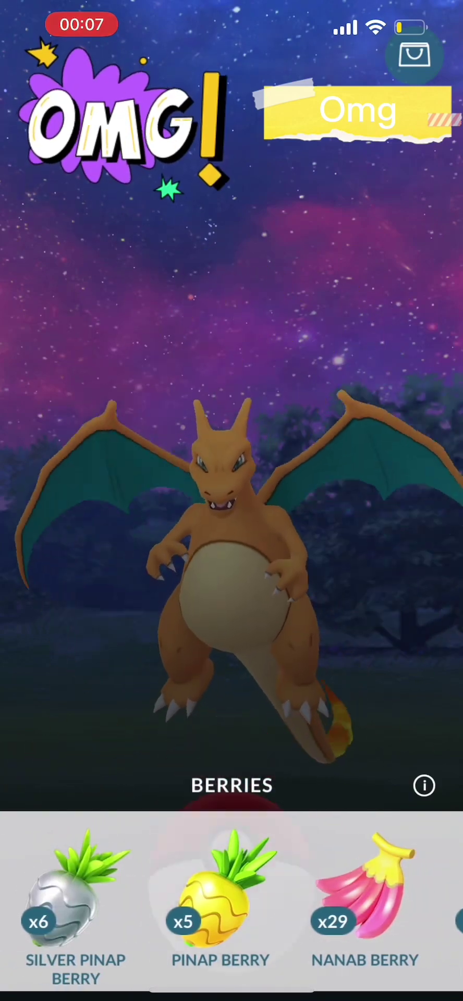
{"action": "left_click", "coordinate": [75, 899]}
{"action": "left_click", "coordinate": [141, 859]}
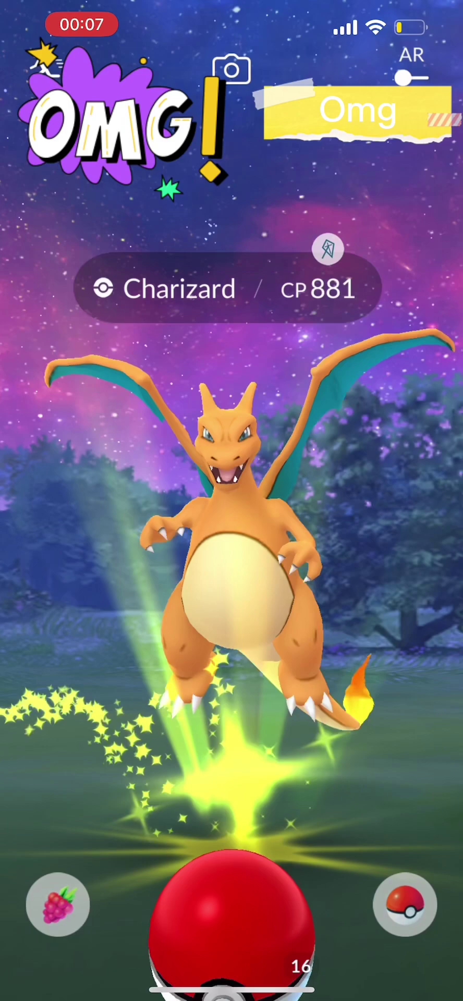
Catch the CP 881 Charizard with Ultra Ball throws and dismiss the 1720 XP summary.
{"action": "left_click", "coordinate": [405, 905]}
{"action": "left_click", "coordinate": [385, 879]}
{"action": "left_click_drag", "start_coordinate": [231, 930], "coordinate": [234, 547]}
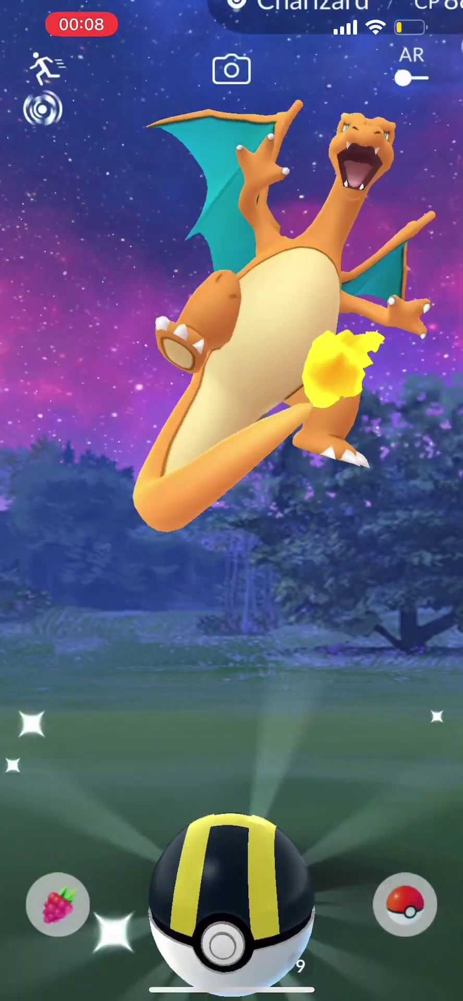
{"action": "left_click_drag", "start_coordinate": [231, 908], "coordinate": [195, 508]}
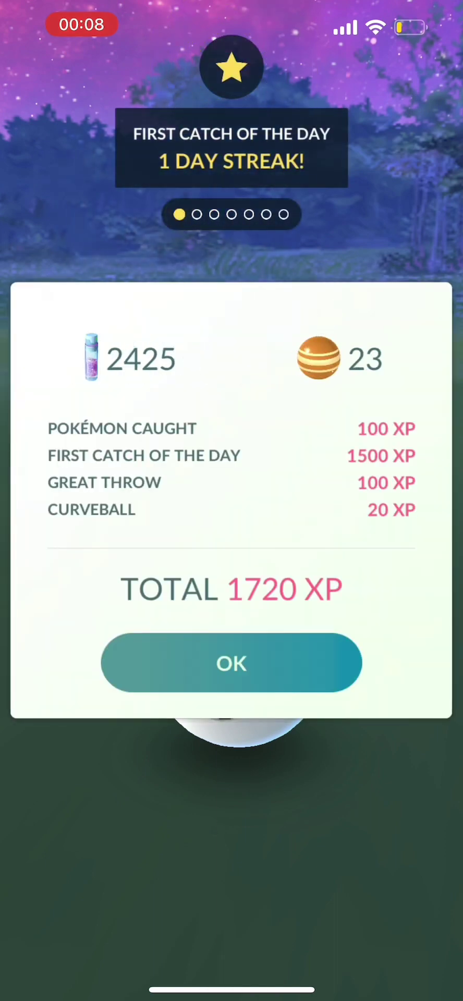
{"action": "left_click", "coordinate": [232, 664]}
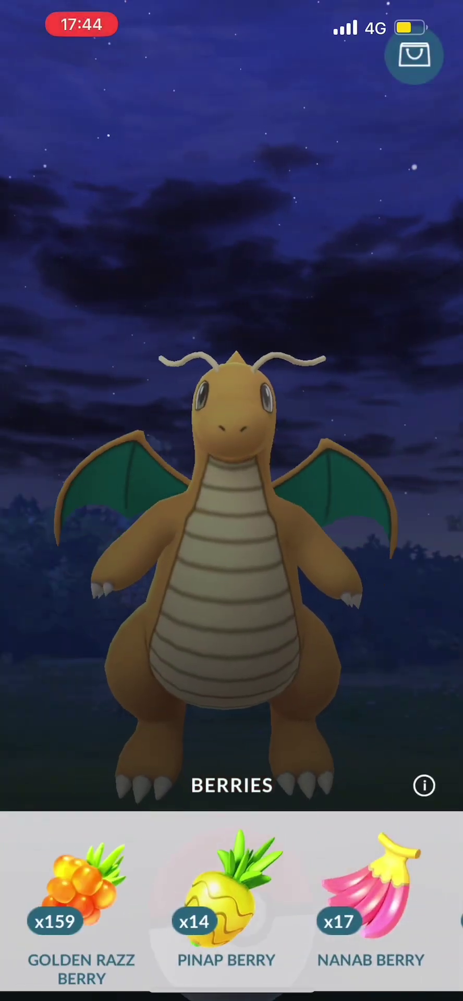
Feed Dragonite a Pinap Berry, throw a curved Ultra Ball, and dismiss the 'going too fast' warning.
{"action": "left_click_drag", "start_coordinate": [157, 899], "coordinate": [301, 900]}
{"action": "left_click", "coordinate": [324, 883]}
{"action": "left_click_drag", "start_coordinate": [231, 923], "coordinate": [258, 703]}
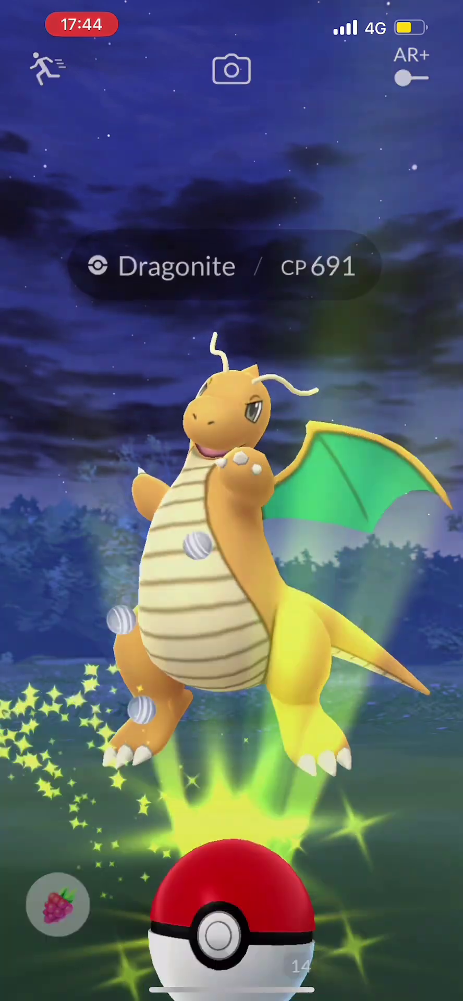
{"action": "left_click", "coordinate": [406, 903]}
{"action": "mouse_move", "coordinate": [231, 923]}
{"action": "left_mouse_down"}
{"action": "mouse_move", "coordinate": [335, 648]}
{"action": "mouse_move", "coordinate": [112, 894]}
{"action": "mouse_move", "coordinate": [309, 653]}
{"action": "mouse_move", "coordinate": [309, 360]}
{"action": "left_mouse_up"}
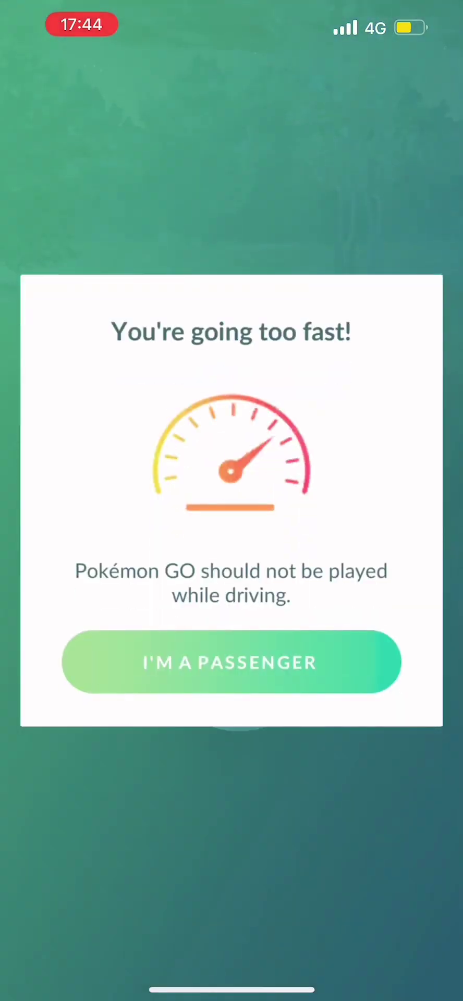
{"action": "left_click", "coordinate": [231, 662]}
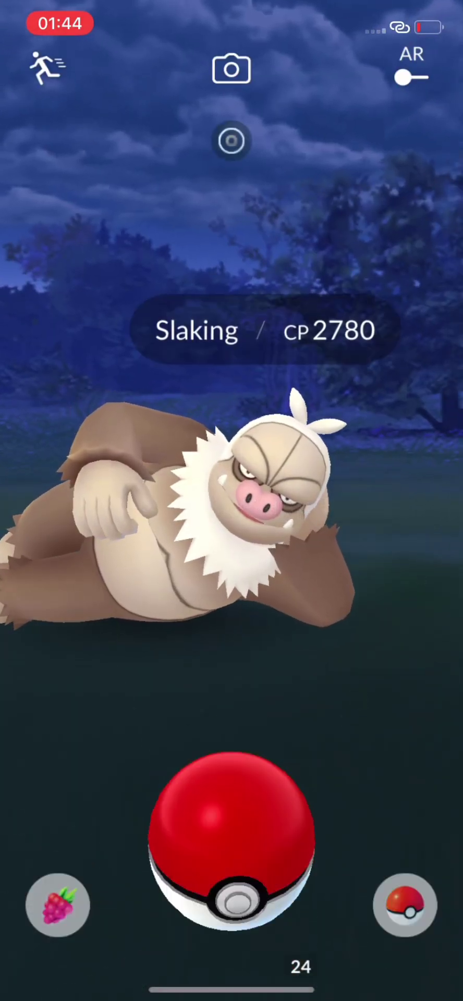
Feed Slaking a Silver Pinap Berry and throw the last Ultra Ball as a curveball.
{"action": "left_click", "coordinate": [57, 905]}
{"action": "left_click", "coordinate": [75, 899]}
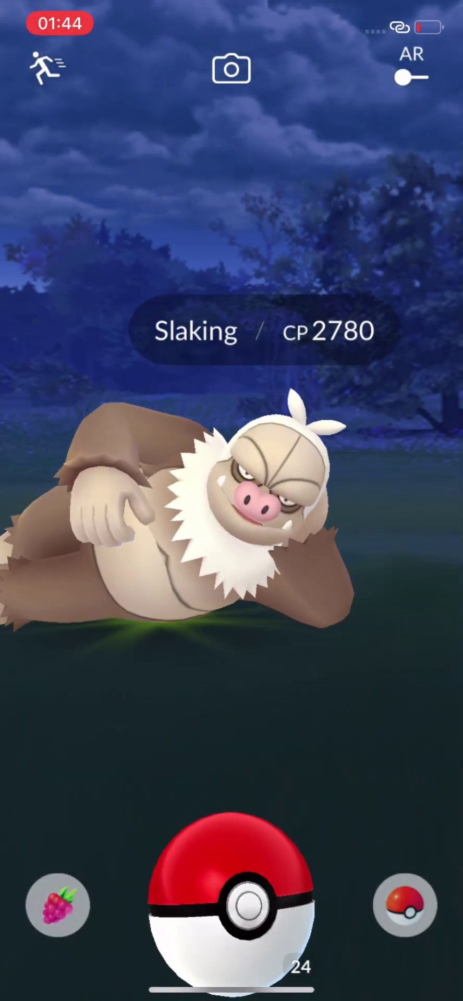
{"action": "left_click", "coordinate": [405, 905]}
{"action": "left_click", "coordinate": [373, 883]}
{"action": "left_click_drag", "start_coordinate": [231, 907], "coordinate": [344, 345]}
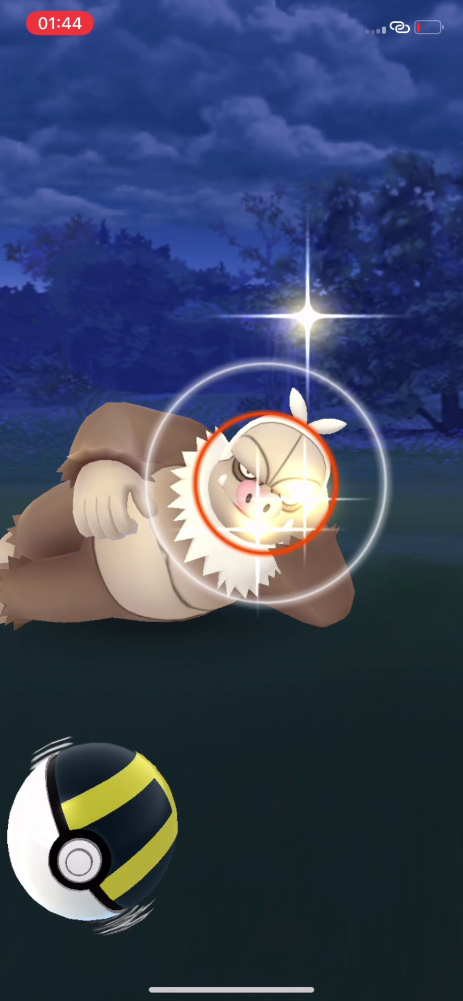
{"action": "left_click_drag", "start_coordinate": [92, 833], "coordinate": [267, 485]}
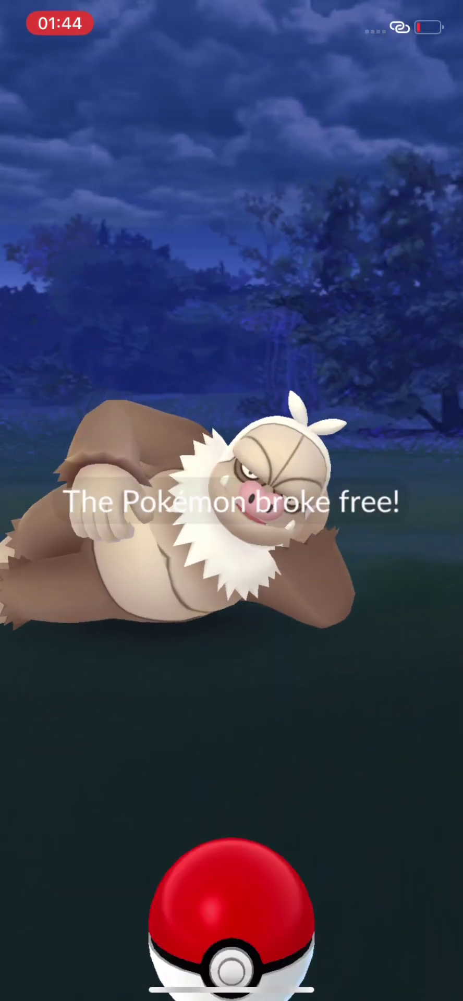
After it breaks free, feed another Silver Pinap Berry and throw two Great Balls at Slaking.
{"action": "left_click_drag", "start_coordinate": [231, 922], "coordinate": [346, 732]}
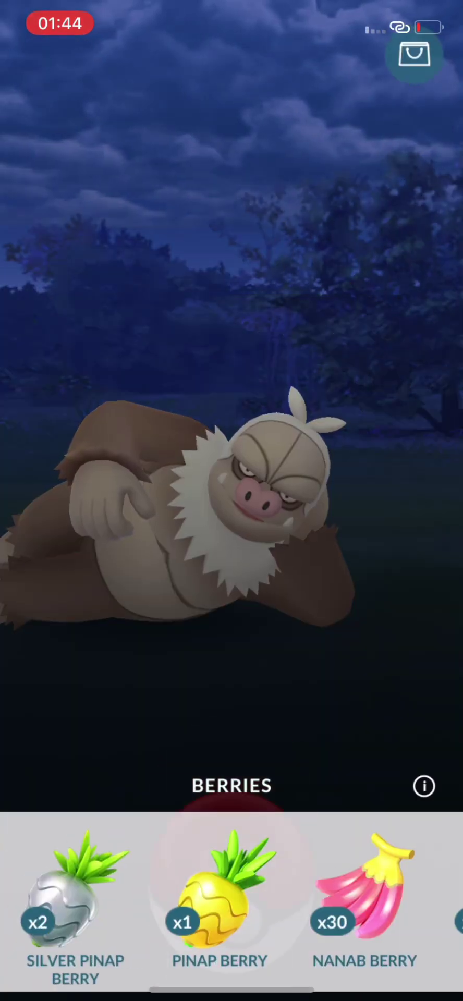
{"action": "left_click", "coordinate": [67, 860]}
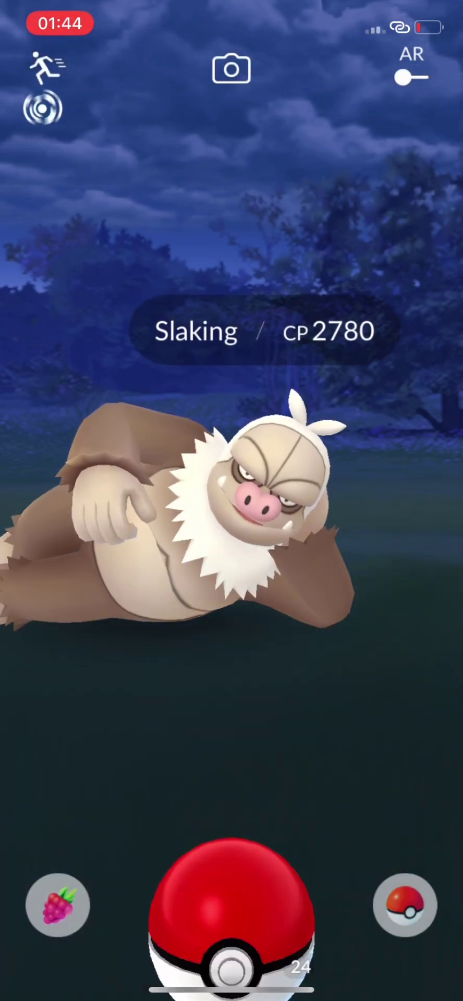
{"action": "left_click", "coordinate": [403, 904]}
{"action": "left_click", "coordinate": [307, 882]}
{"action": "left_click_drag", "start_coordinate": [232, 922], "coordinate": [274, 594]}
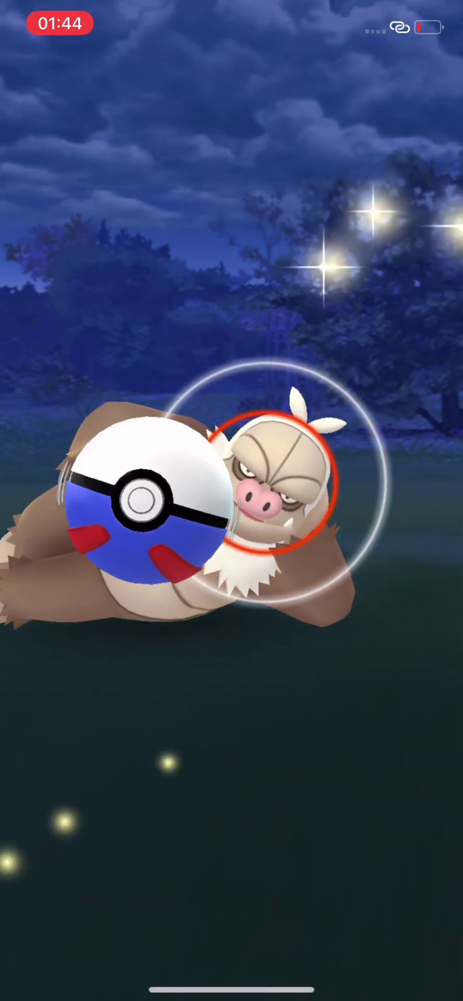
{"action": "mouse_move", "coordinate": [232, 922]}
{"action": "left_mouse_down"}
{"action": "mouse_move", "coordinate": [328, 665]}
{"action": "mouse_move", "coordinate": [56, 682]}
{"action": "mouse_move", "coordinate": [258, 547]}
{"action": "left_mouse_up"}
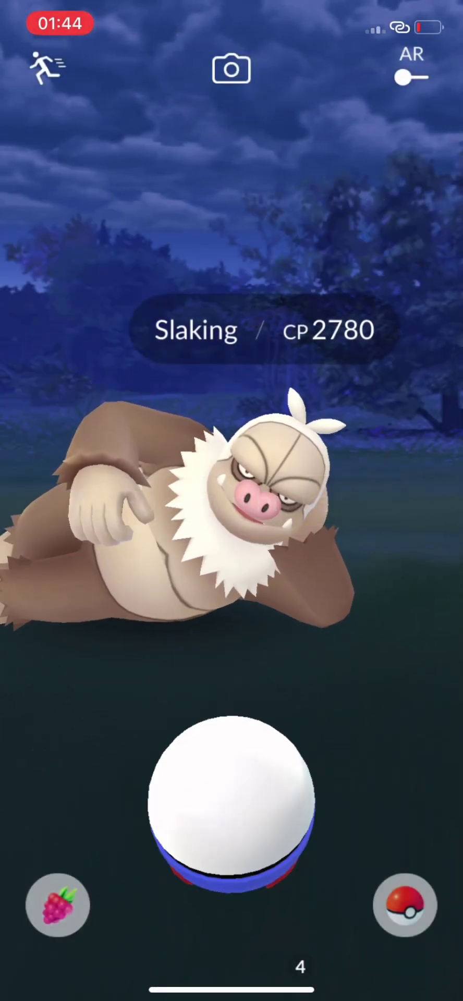
{"action": "left_click", "coordinate": [55, 904]}
Throw curved Great Balls at Slaking after a Silver Pinap Berry, then a Razz Berry.
{"action": "left_click", "coordinate": [75, 900]}
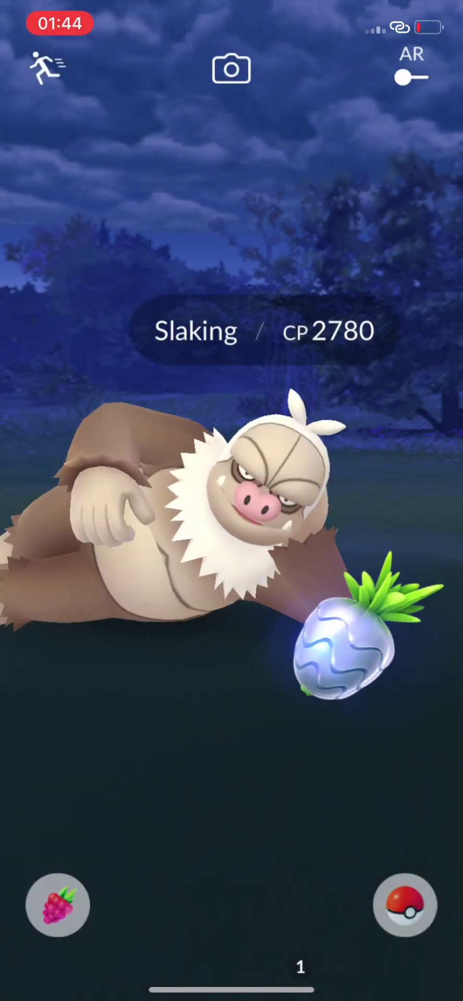
{"action": "mouse_move", "coordinate": [230, 893]}
{"action": "left_mouse_down"}
{"action": "mouse_move", "coordinate": [292, 212]}
{"action": "mouse_move", "coordinate": [90, 861]}
{"action": "mouse_move", "coordinate": [344, 321]}
{"action": "mouse_move", "coordinate": [426, 168]}
{"action": "left_mouse_up"}
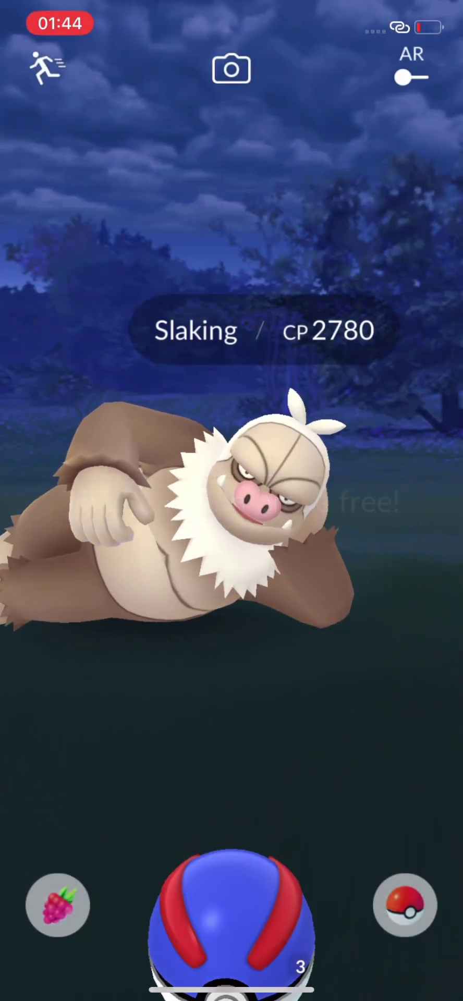
{"action": "left_click", "coordinate": [54, 906]}
{"action": "left_click", "coordinate": [371, 899]}
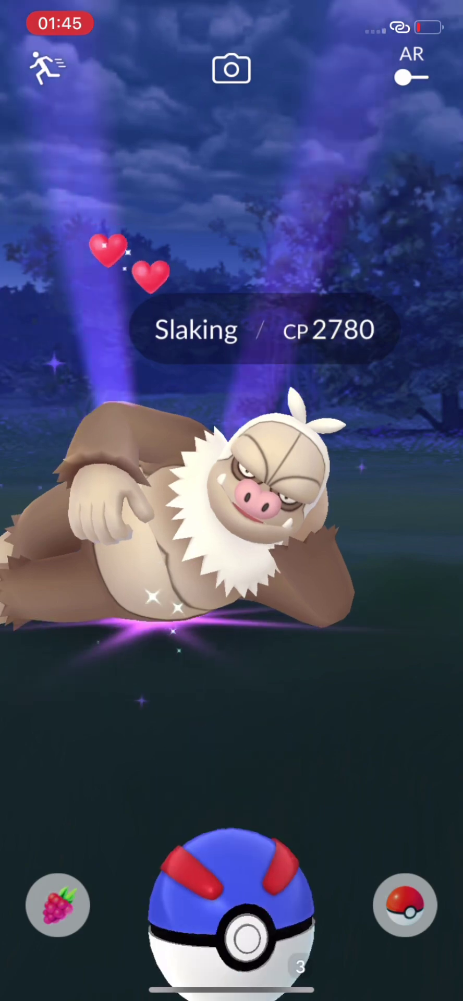
{"action": "left_click_drag", "start_coordinate": [231, 938], "coordinate": [282, 626]}
{"action": "mouse_move", "coordinate": [320, 375]}
{"action": "left_mouse_down"}
{"action": "mouse_move", "coordinate": [44, 860]}
{"action": "mouse_move", "coordinate": [376, 313]}
{"action": "mouse_move", "coordinate": [49, 805]}
{"action": "mouse_move", "coordinate": [312, 547]}
{"action": "left_mouse_up"}
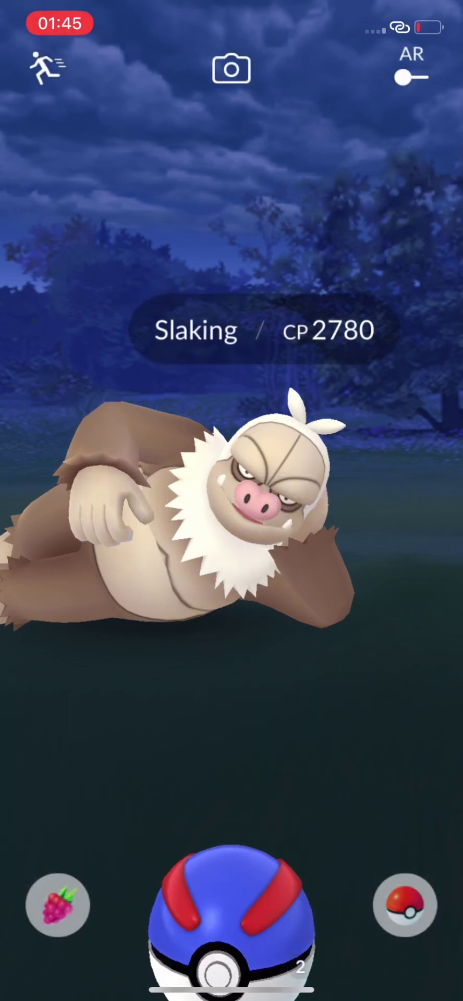
Feed another Razz Berry and land the Great Ball that catches Slaking for 2720 XP.
{"action": "left_click", "coordinate": [58, 904]}
{"action": "left_click", "coordinate": [331, 883]}
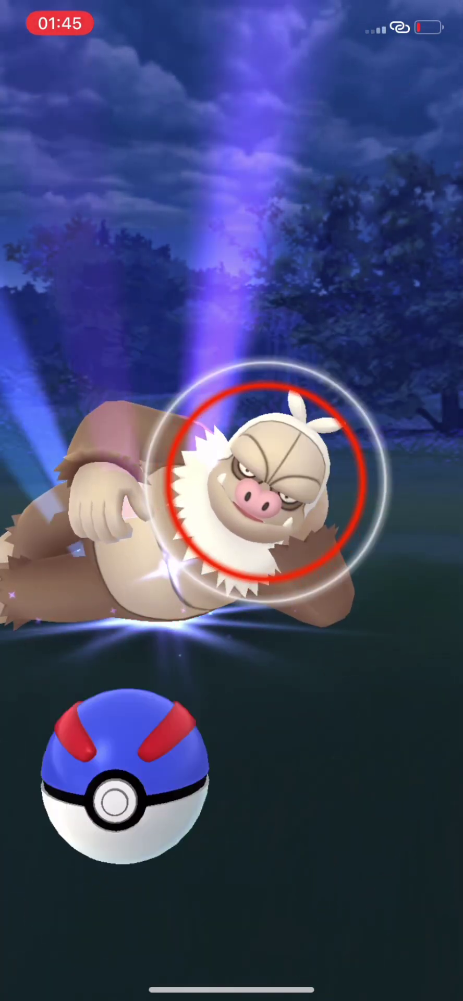
{"action": "left_click_drag", "start_coordinate": [112, 822], "coordinate": [258, 508]}
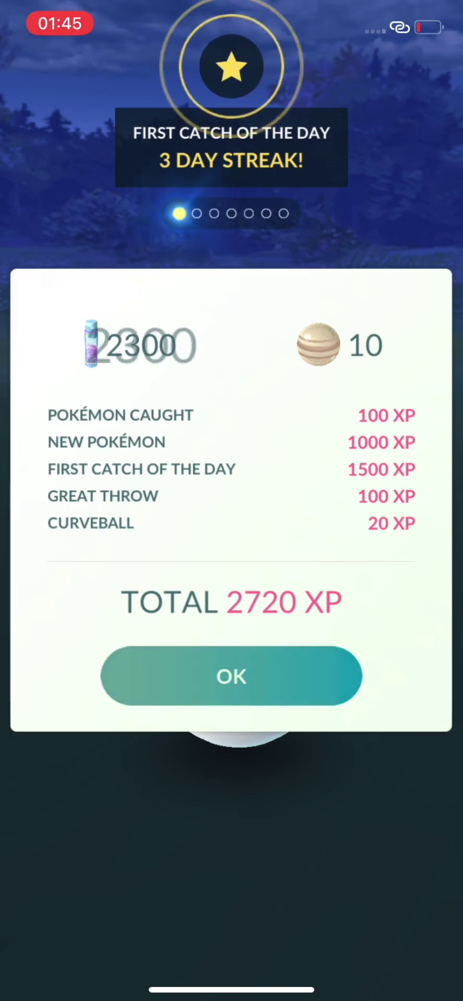
Dismiss the rewards and appraise the CP 2780 Slaking's stats.
{"action": "left_click", "coordinate": [231, 675]}
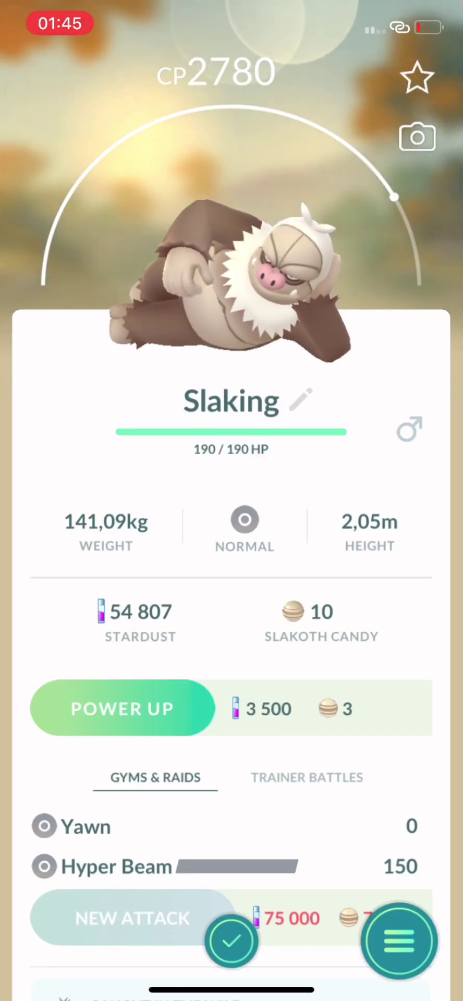
{"action": "left_click", "coordinate": [399, 940]}
{"action": "left_click", "coordinate": [400, 768]}
{"action": "left_click", "coordinate": [231, 942]}
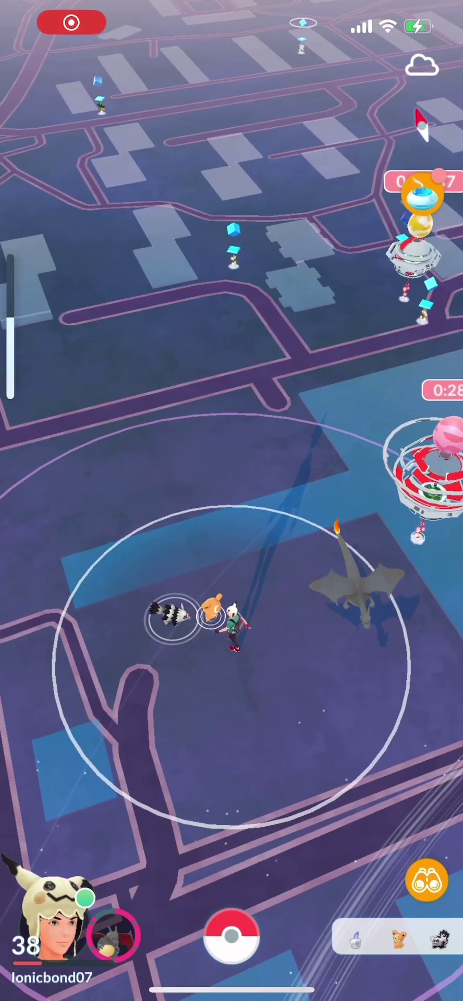
Encounter the shiny Teddiursa, feed it a Razz Berry and catch it with a Great Ball.
{"action": "left_click", "coordinate": [353, 508]}
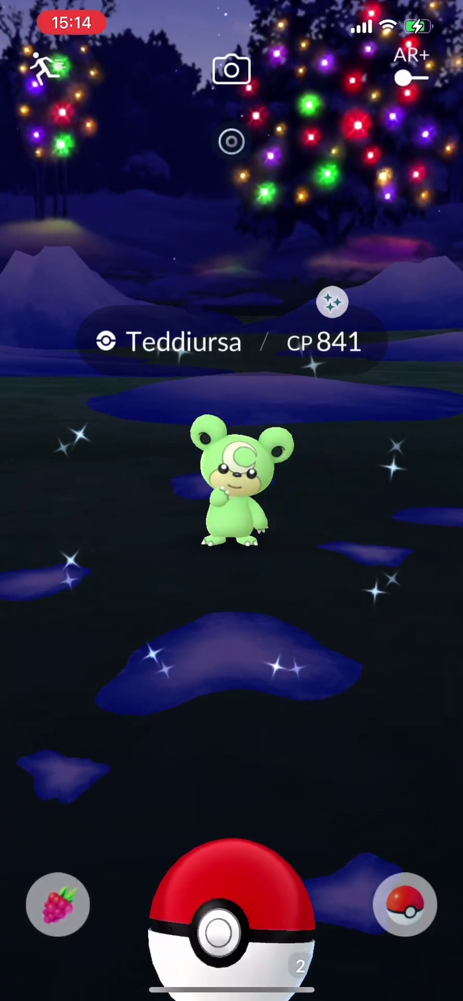
{"action": "left_click_drag", "start_coordinate": [231, 899], "coordinate": [231, 833]}
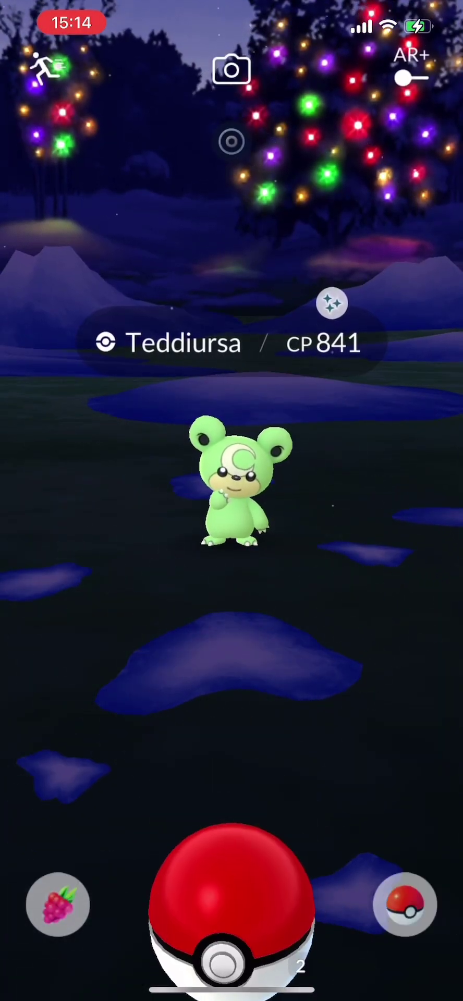
{"action": "left_click", "coordinate": [58, 903]}
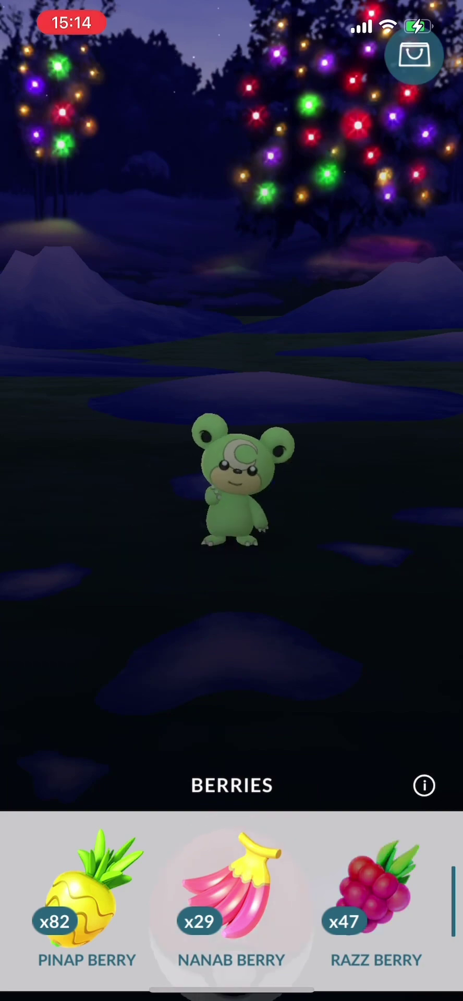
{"action": "left_click", "coordinate": [375, 900]}
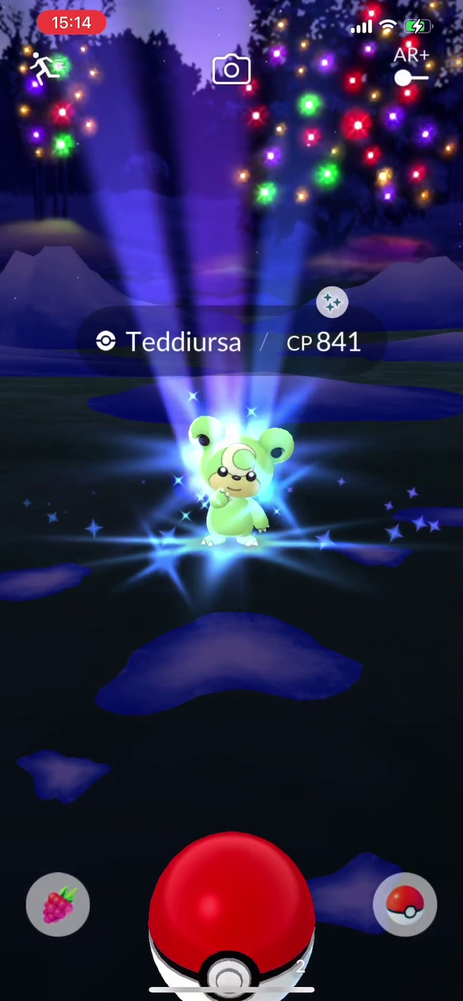
{"action": "left_click", "coordinate": [406, 904]}
{"action": "left_click", "coordinate": [257, 883]}
{"action": "mouse_move", "coordinate": [231, 922]}
{"action": "left_mouse_down"}
{"action": "mouse_move", "coordinate": [222, 797]}
{"action": "mouse_move", "coordinate": [250, 500]}
{"action": "left_mouse_up"}
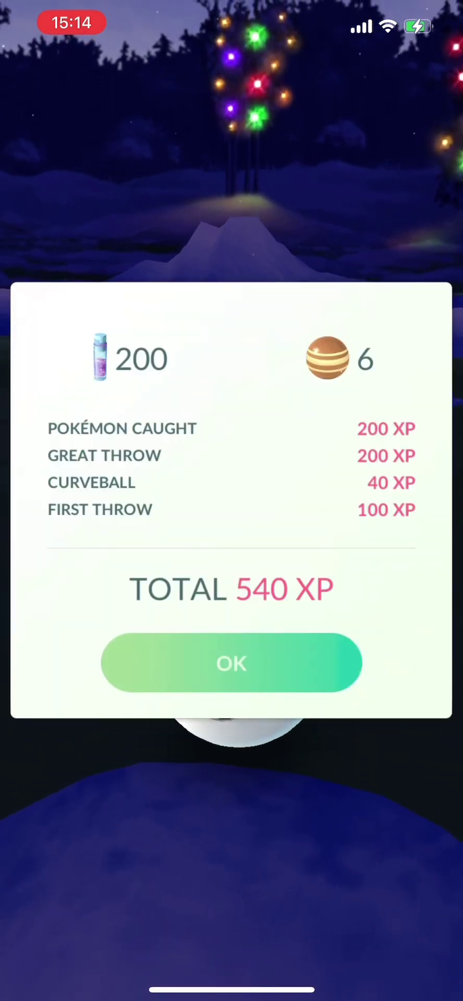
Appraise the CP 841 Teddiursa, close its details, and engage the nearby shiny Chespin.
{"action": "left_click", "coordinate": [232, 663]}
{"action": "left_click", "coordinate": [418, 928]}
{"action": "left_click", "coordinate": [376, 793]}
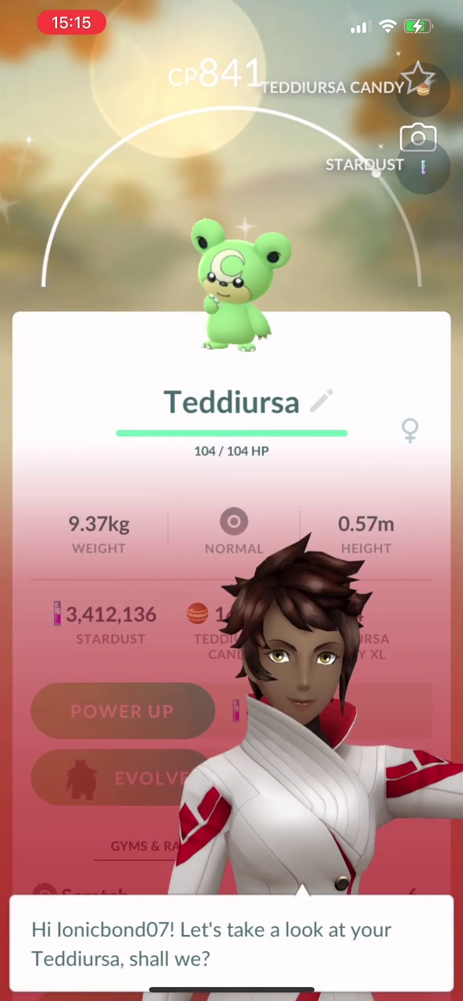
{"action": "left_click", "coordinate": [232, 944]}
{"action": "left_click", "coordinate": [232, 944]}
{"action": "left_click", "coordinate": [232, 938]}
{"action": "left_click", "coordinate": [372, 543]}
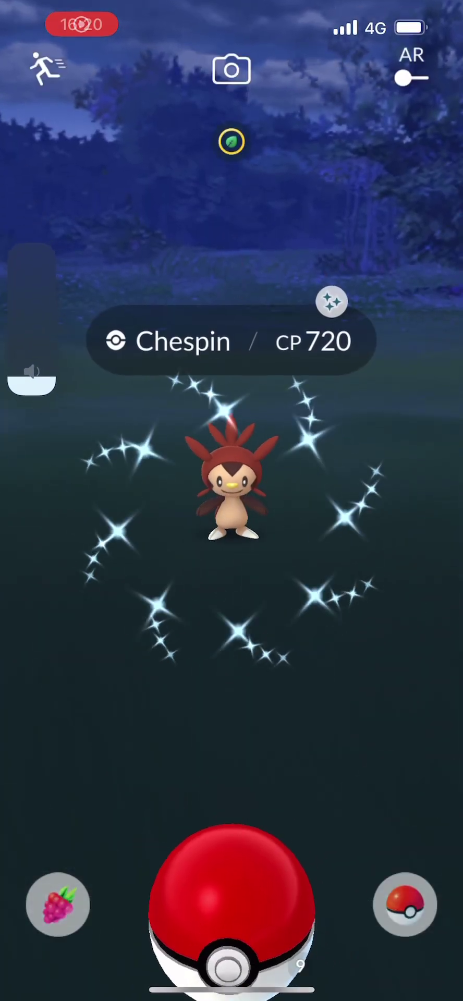
Feed Chespin a Razz Berry, catch it with a curved Ultra Ball, and dismiss the rewards.
{"action": "left_click", "coordinate": [56, 907]}
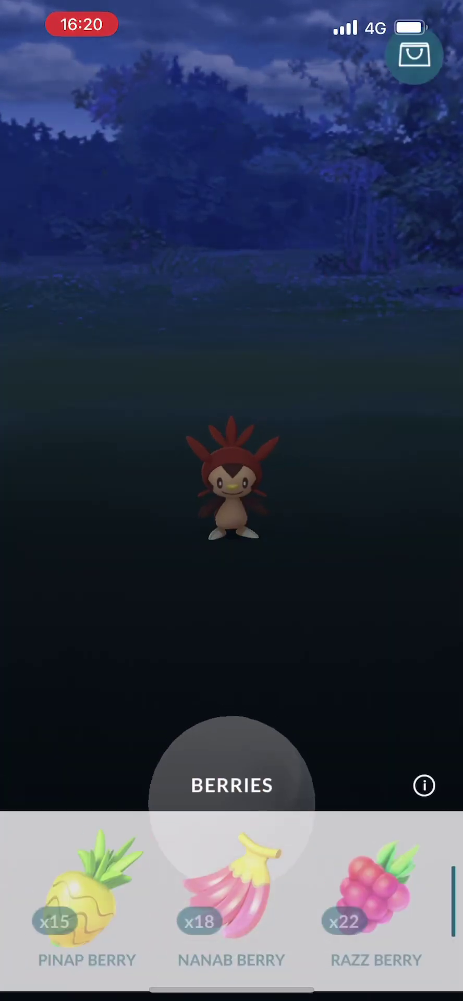
{"action": "left_click", "coordinate": [380, 884]}
{"action": "left_click", "coordinate": [405, 905]}
{"action": "left_click", "coordinate": [380, 889]}
{"action": "mouse_move", "coordinate": [383, 332]}
{"action": "left_mouse_down"}
{"action": "mouse_move", "coordinate": [74, 671]}
{"action": "mouse_move", "coordinate": [274, 391]}
{"action": "left_mouse_up"}
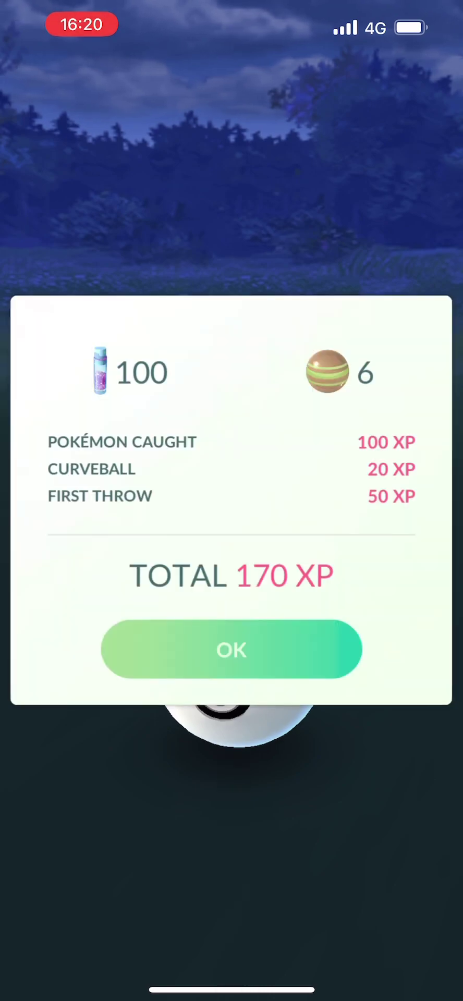
{"action": "left_click", "coordinate": [232, 649]}
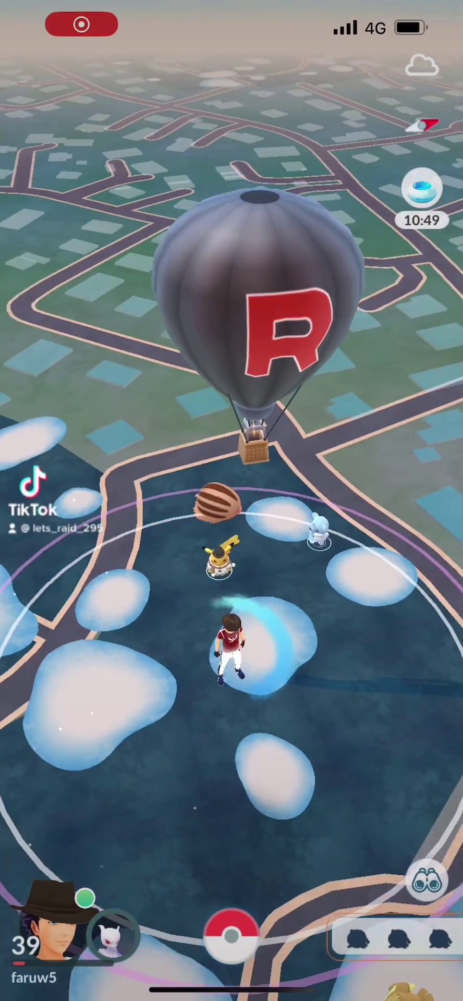
Encounter the festive-hat Pikachu, feed it a Razz Berry, catch it and dismiss the 190 XP rewards.
{"action": "left_click", "coordinate": [220, 557]}
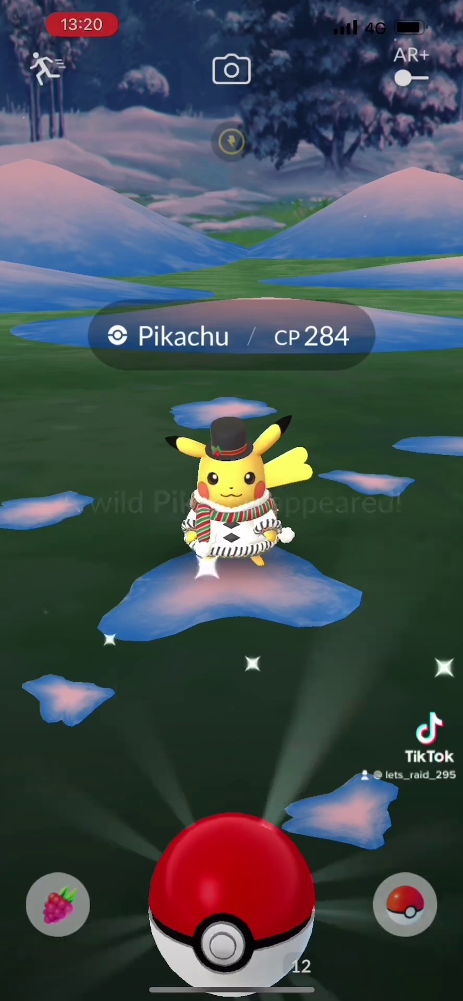
{"action": "left_click", "coordinate": [56, 905]}
{"action": "left_click", "coordinate": [375, 899]}
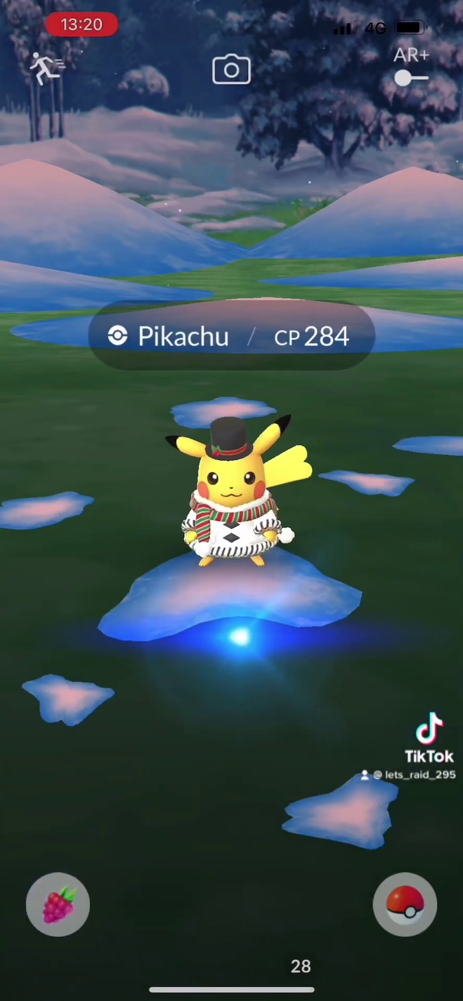
{"action": "left_click", "coordinate": [231, 884]}
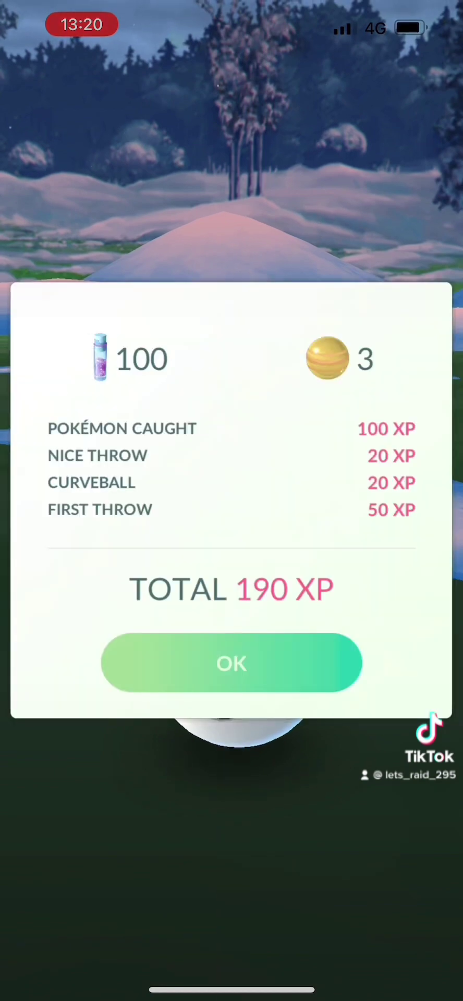
{"action": "left_click", "coordinate": [232, 662]}
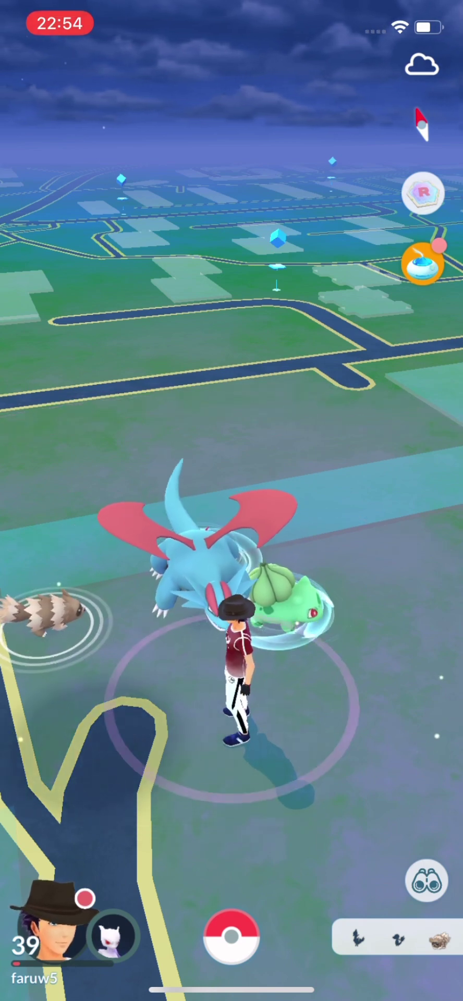
Encounter the CP 1604 Salamence, feed it a Pinap Berry and throw an Ultra Ball.
{"action": "left_click", "coordinate": [200, 563]}
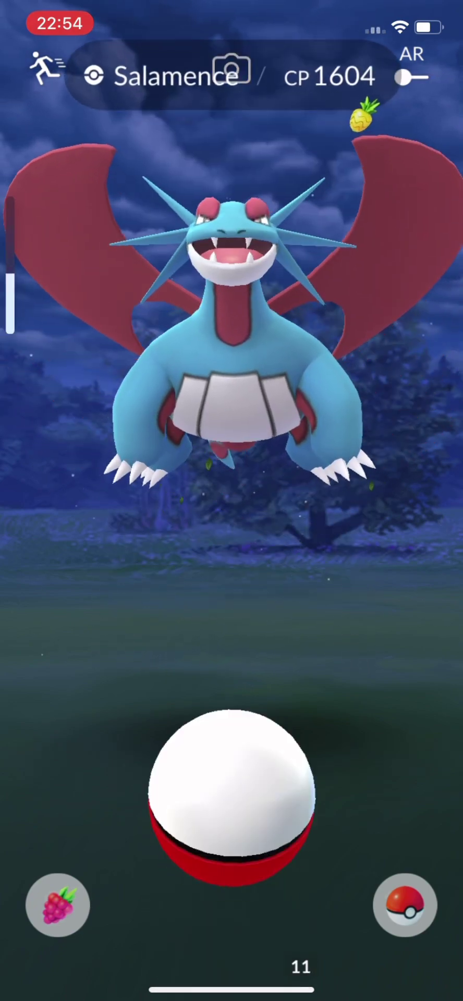
{"action": "left_click", "coordinate": [58, 904]}
{"action": "left_click", "coordinate": [363, 907]}
{"action": "left_click", "coordinate": [405, 910]}
{"action": "left_click", "coordinate": [374, 899]}
{"action": "mouse_move", "coordinate": [232, 899]}
{"action": "left_mouse_down"}
{"action": "mouse_move", "coordinate": [62, 633]}
{"action": "mouse_move", "coordinate": [212, 794]}
{"action": "mouse_move", "coordinate": [257, 313]}
{"action": "mouse_move", "coordinate": [116, 770]}
{"action": "mouse_move", "coordinate": [251, 484]}
{"action": "left_mouse_up"}
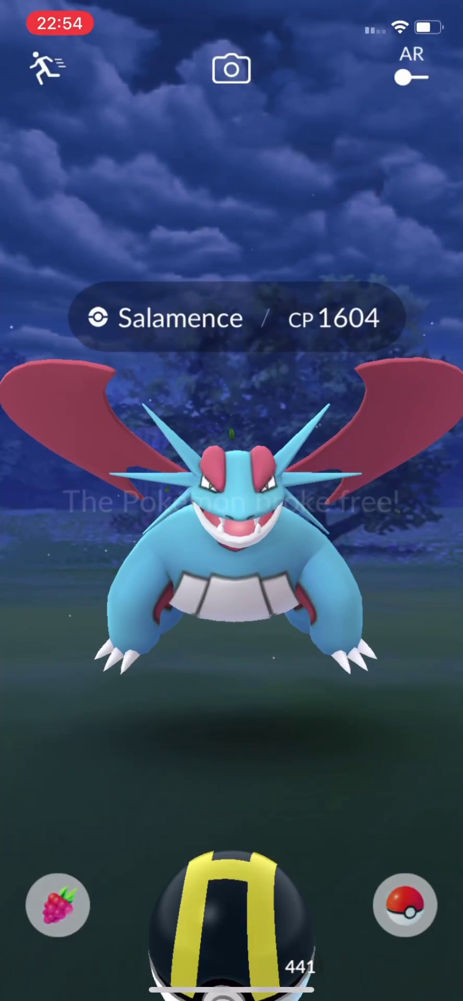
After it breaks free, feed a Silver Pinap Berry and land a curved Ultra Ball.
{"action": "left_click", "coordinate": [57, 905]}
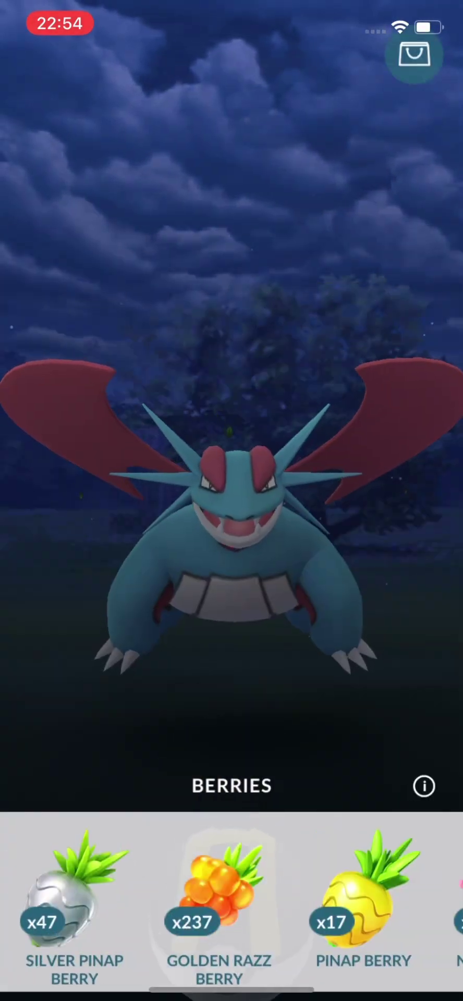
{"action": "left_click", "coordinate": [77, 884]}
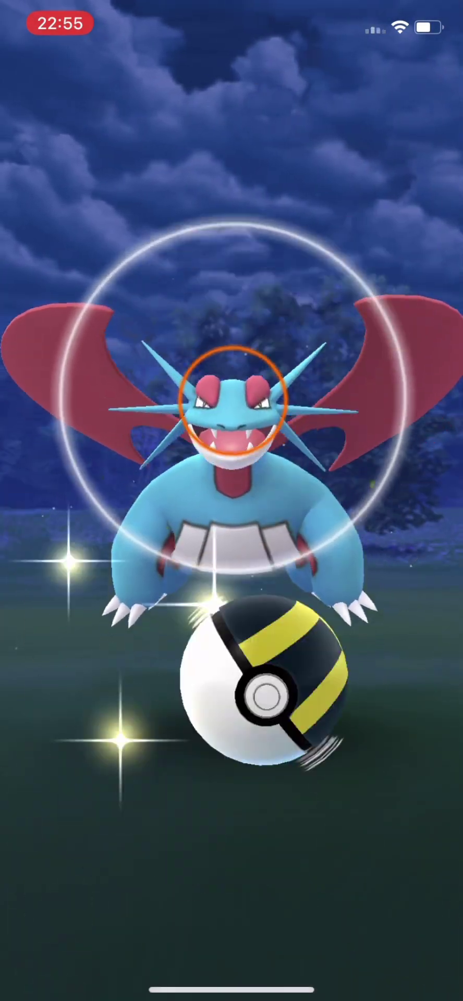
{"action": "left_click_drag", "start_coordinate": [241, 672], "coordinate": [251, 235]}
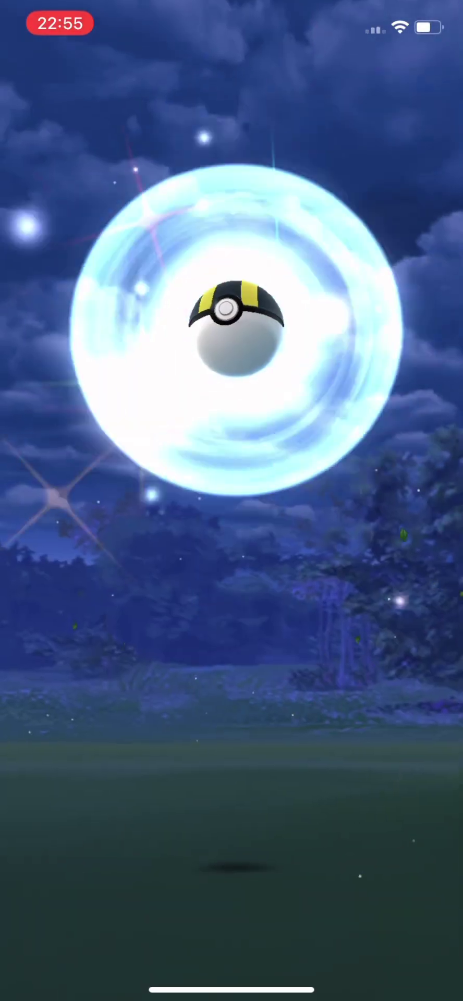